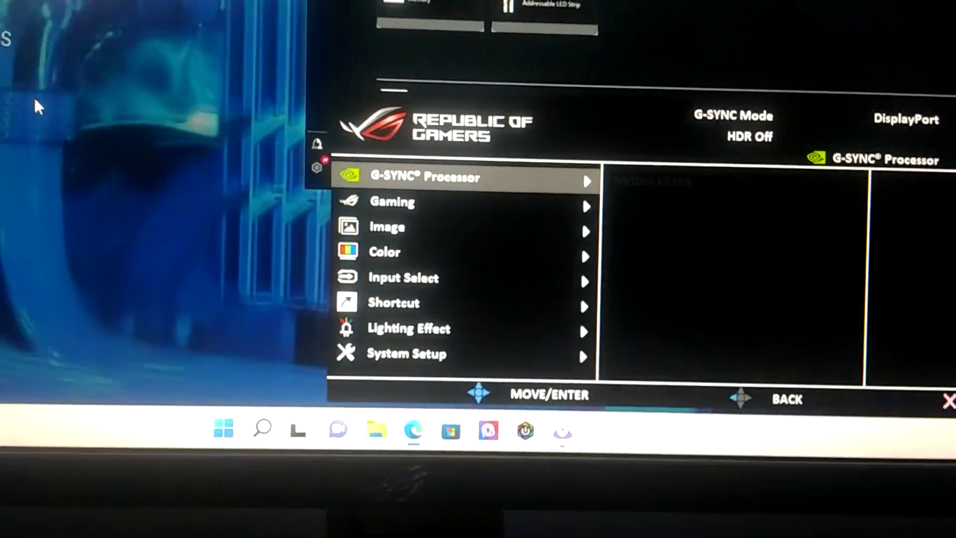
- Scroll down past Gaming, Image, Color, Input Select and Shortcut to the Lighting Effect category
{"action": "key", "text": "Down"}
{"action": "key", "text": "Up"}
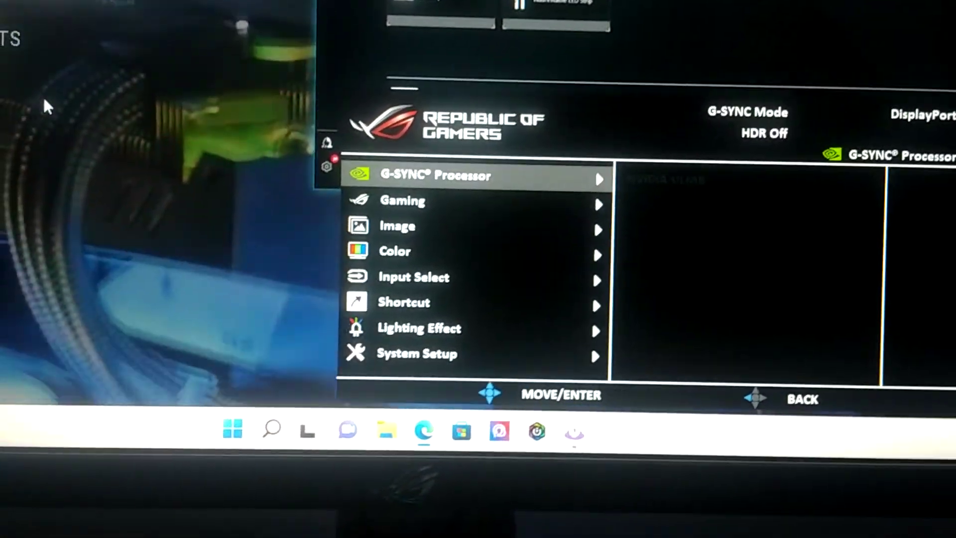
{"action": "key", "text": "Down"}
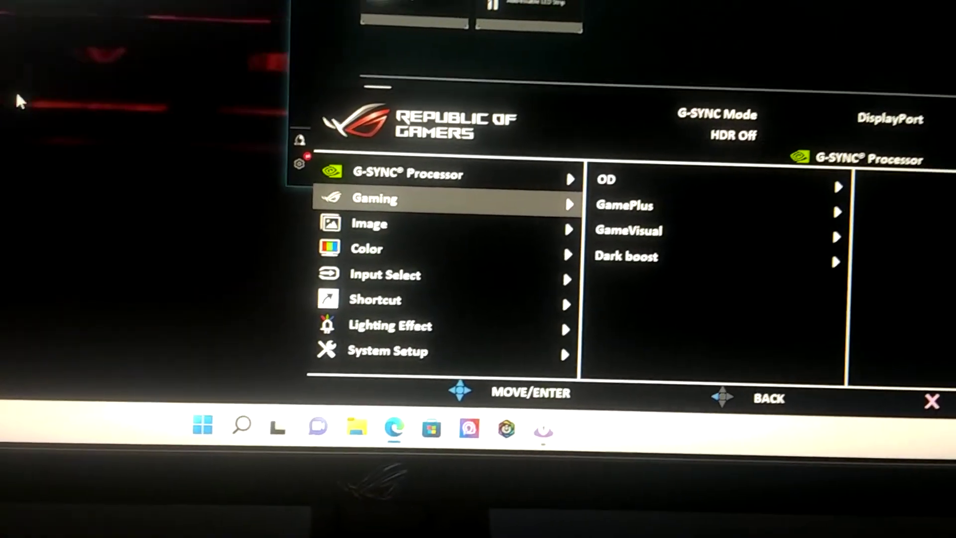
{"action": "key", "text": "Down"}
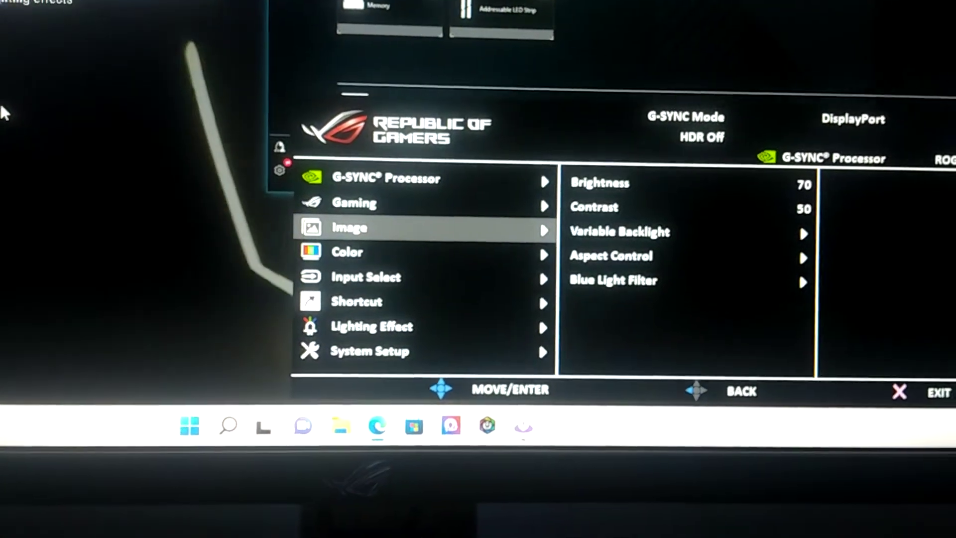
{"action": "key", "text": "Down"}
{"action": "key", "text": "Down"}
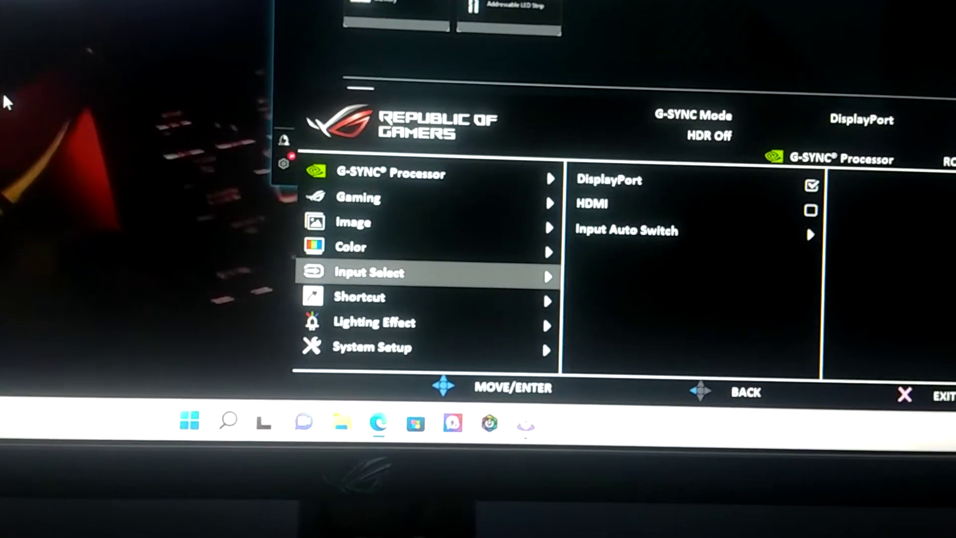
{"action": "key", "text": "Down"}
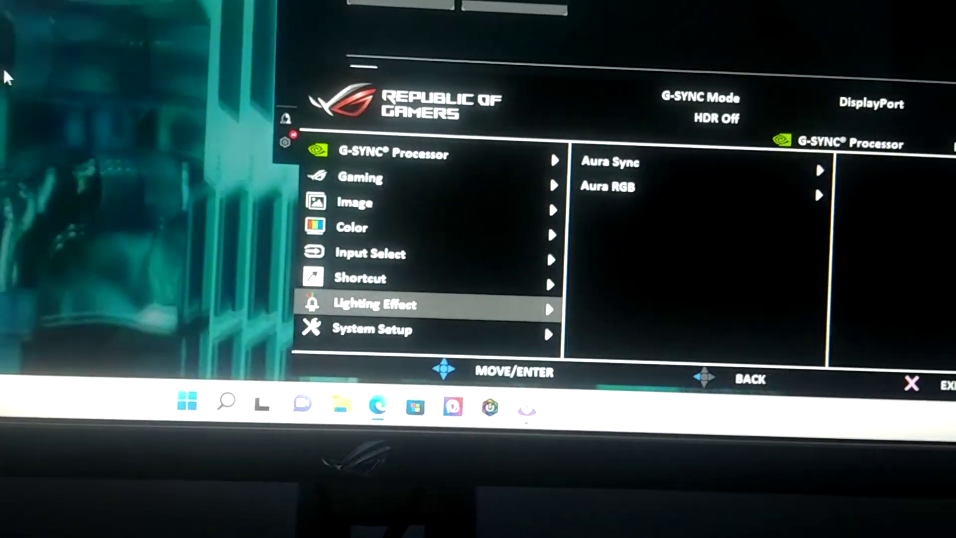
- Enter Lighting Effect, select Aura RGB, open its effect list and highlight Rainbow
{"action": "key", "text": "Right"}
{"action": "key", "text": "Down"}
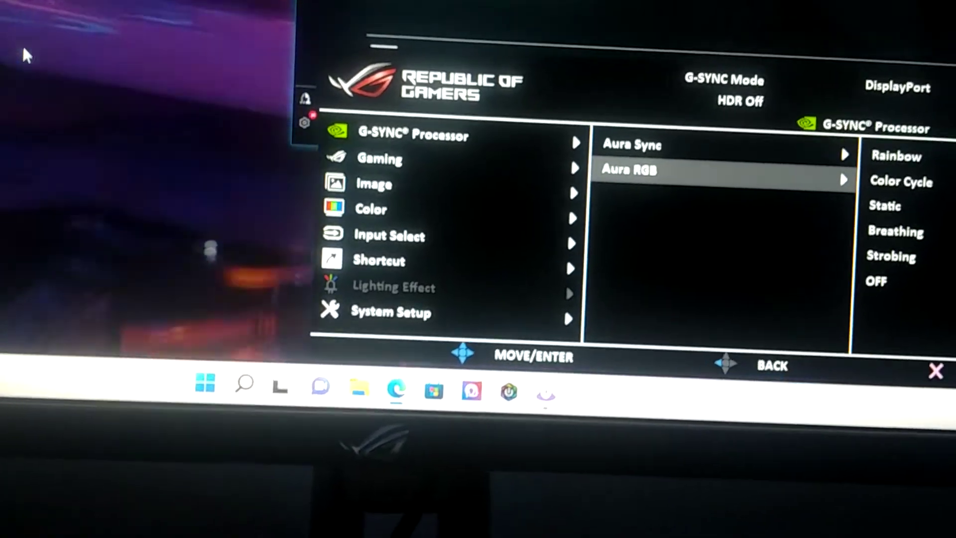
{"action": "key", "text": "Left"}
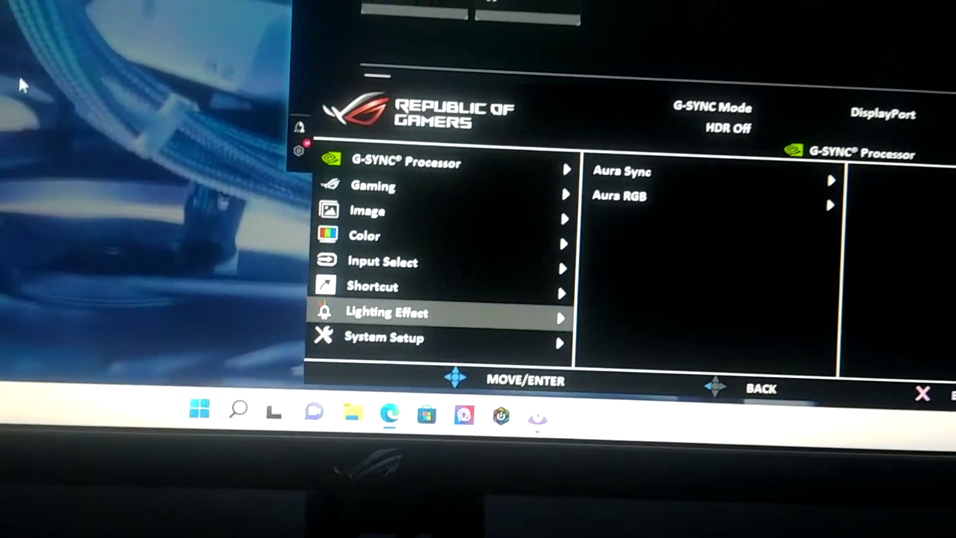
{"action": "key", "text": "Right"}
{"action": "key", "text": "Down"}
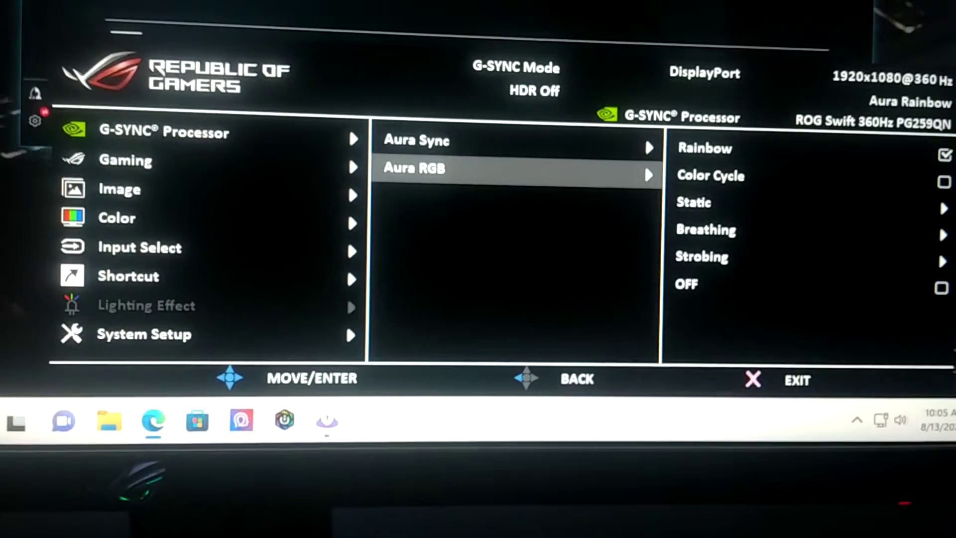
{"action": "key", "text": "Right"}
{"action": "key", "text": "Down"}
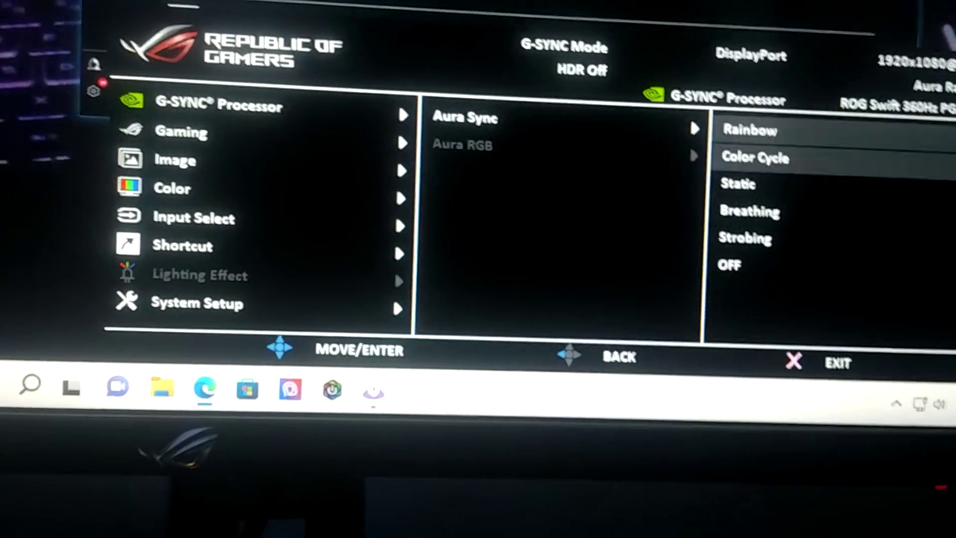
{"action": "key", "text": "Up"}
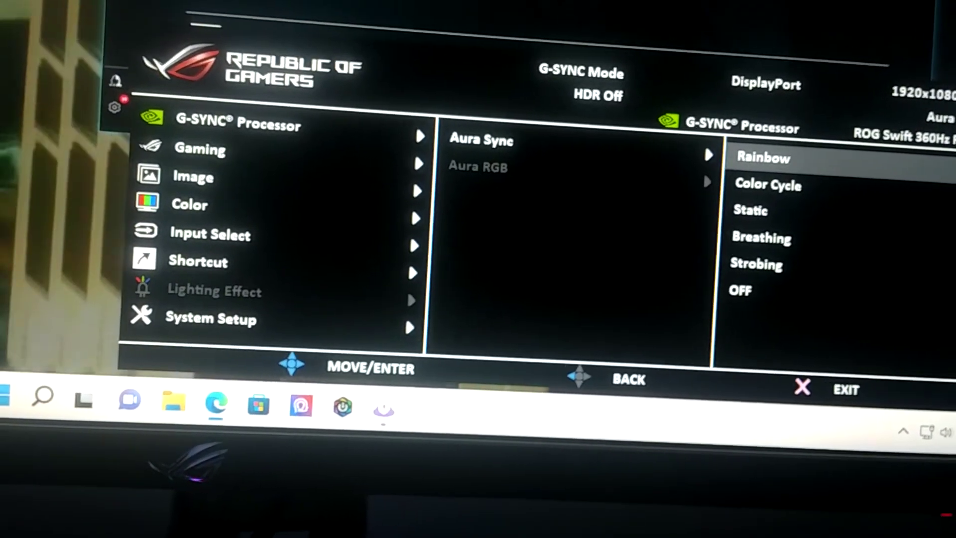